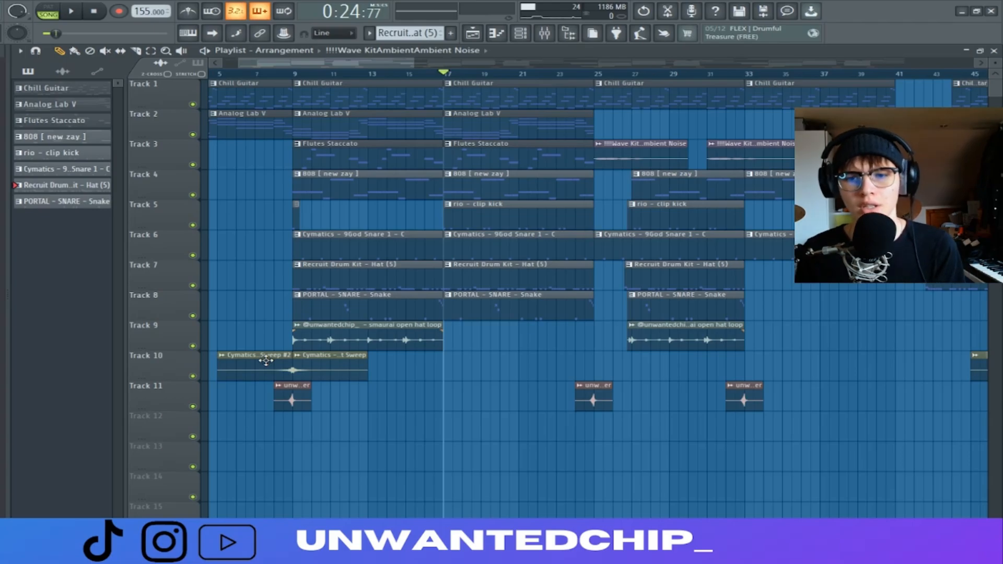
# Review the sampler settings of the rio - clip kick channel in the channel rack
pyautogui.press('F6')
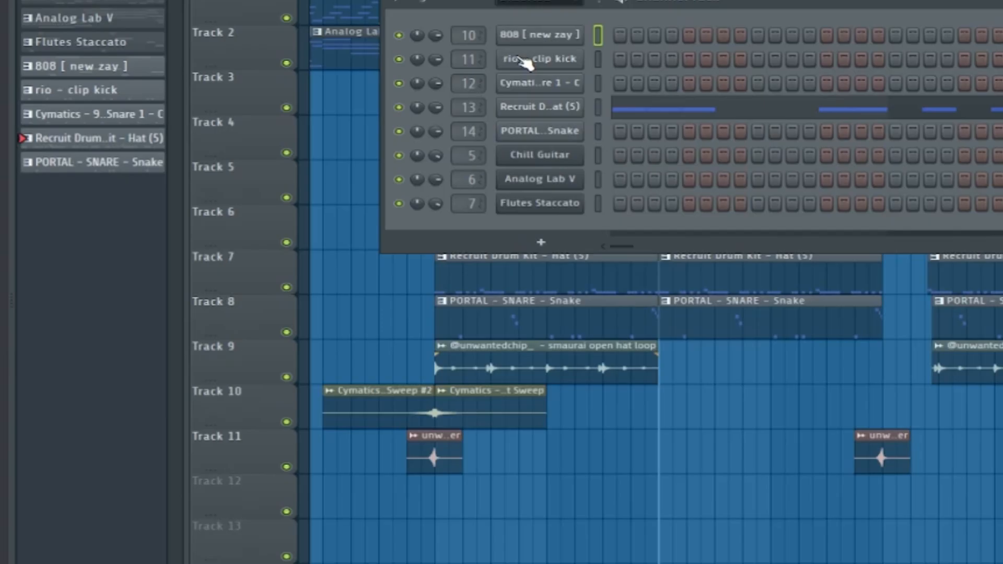
pyautogui.click(363, 131)
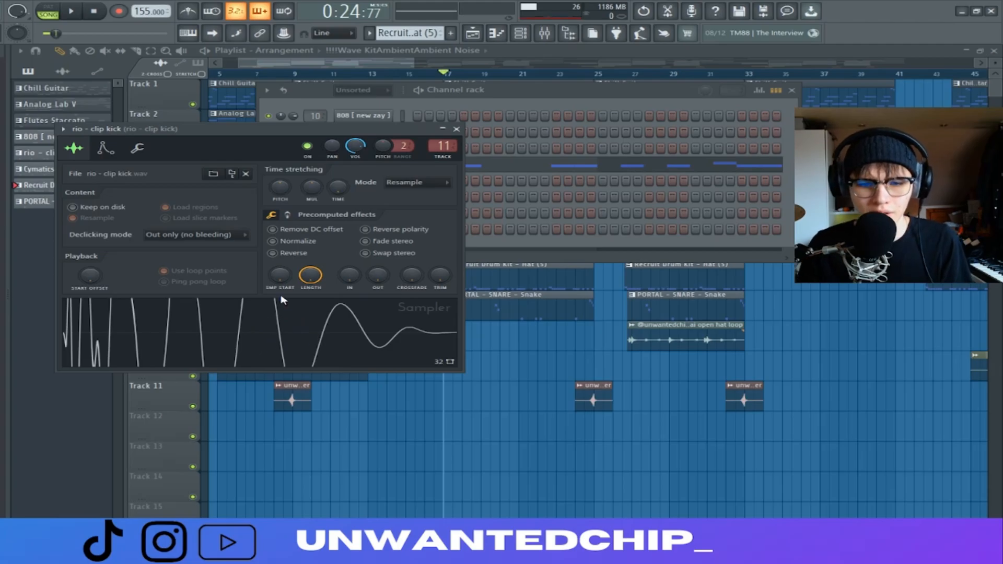
pyautogui.click(457, 129)
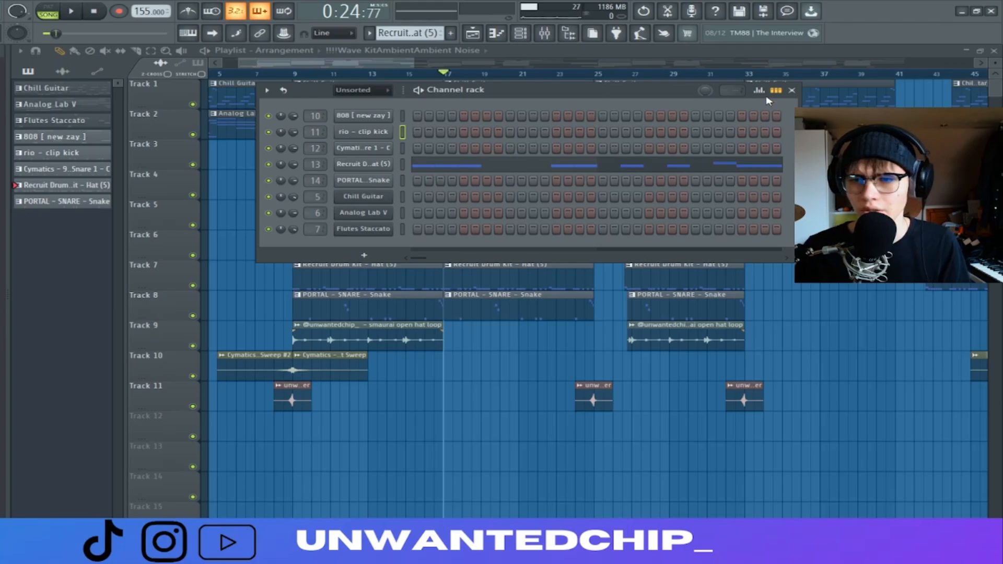
pyautogui.click(791, 90)
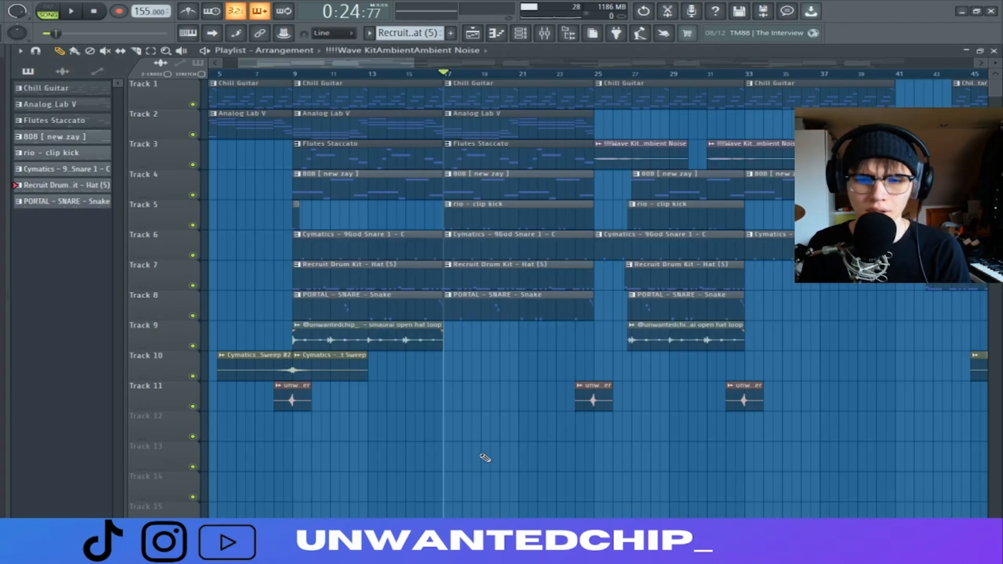
# Inspect the drum tracks in the mixer, from the 808 to the open hat loop, and their routing to Insert 16
pyautogui.press('F9')
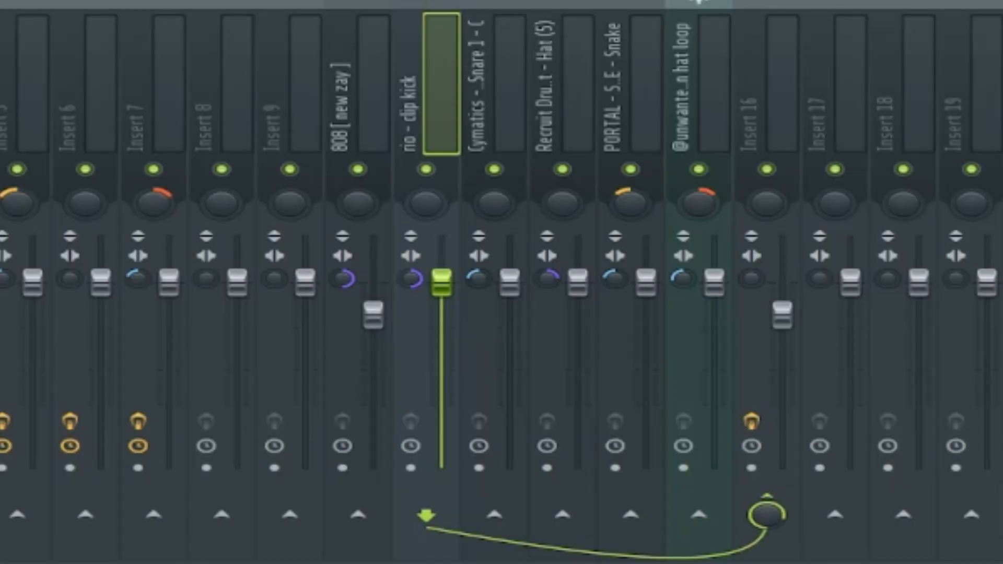
pyautogui.click(365, 128)
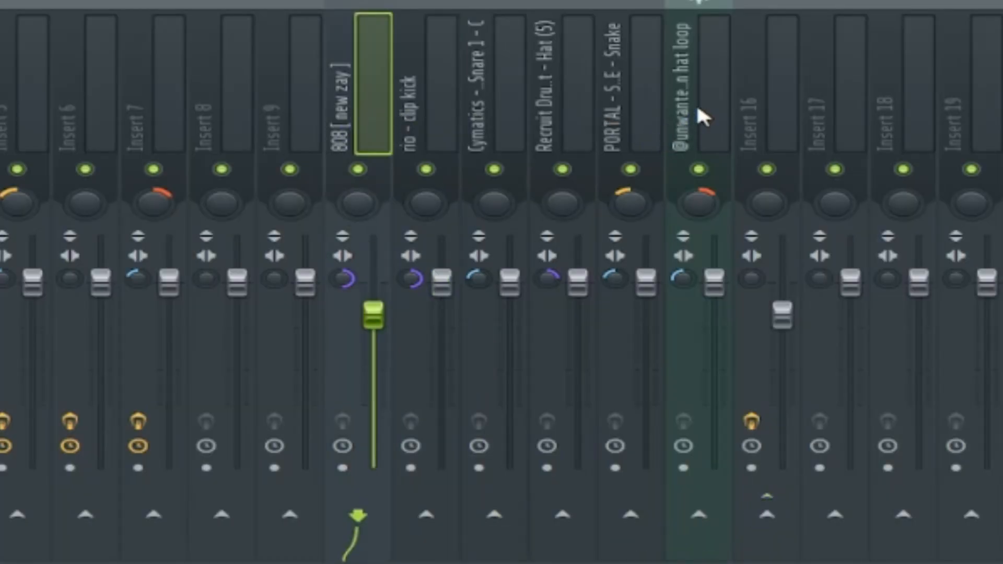
pyautogui.moveTo(700, 116); pyautogui.dragTo(480, 125)
pyautogui.keyDown('ctrl'); pyautogui.click(425, 105); pyautogui.keyUp('ctrl')
pyautogui.keyDown('ctrl'); pyautogui.click(767, 97); pyautogui.keyUp('ctrl')
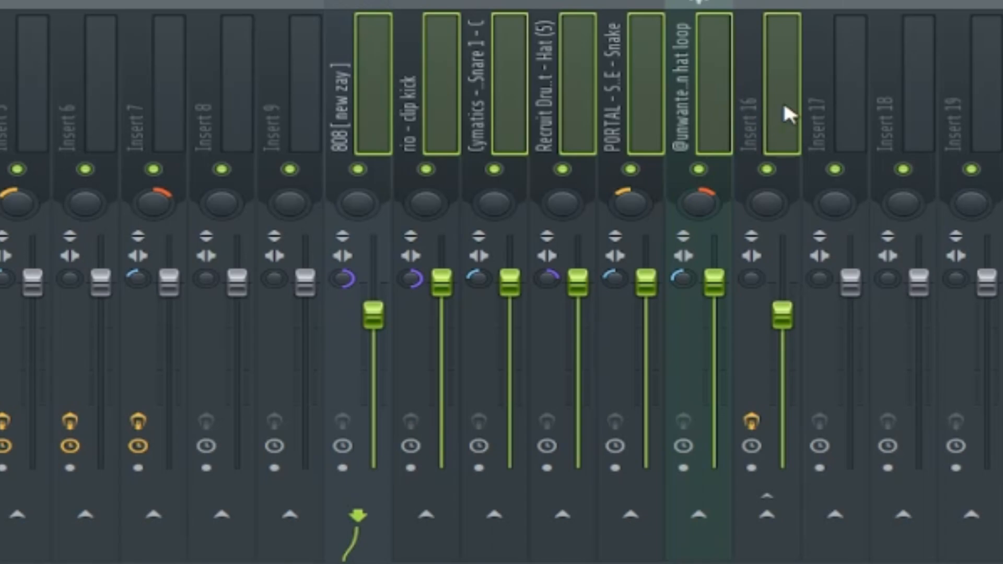
pyautogui.click(783, 106)
pyautogui.click(352, 121)
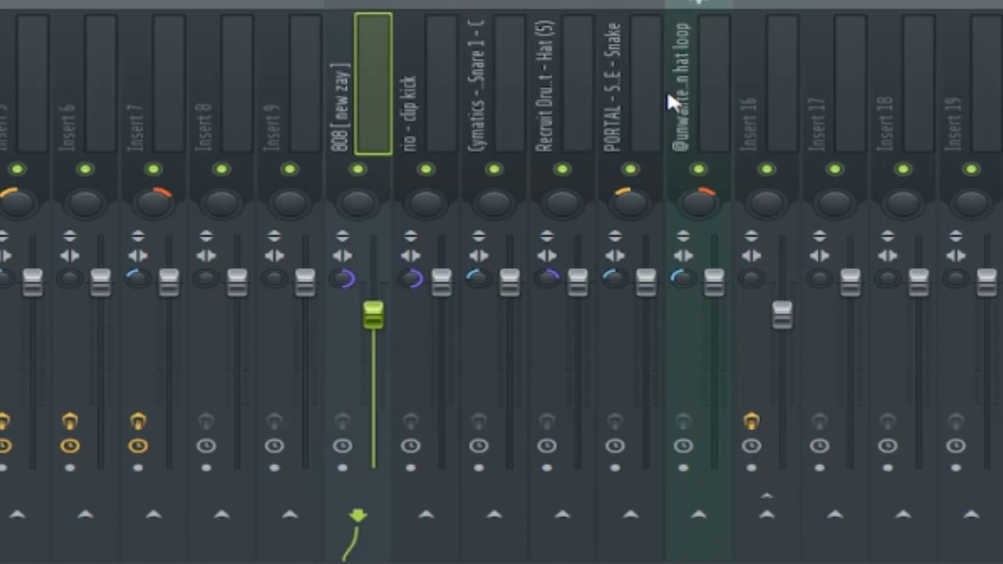
pyautogui.moveTo(697, 99); pyautogui.dragTo(409, 128)
pyautogui.click(425, 76)
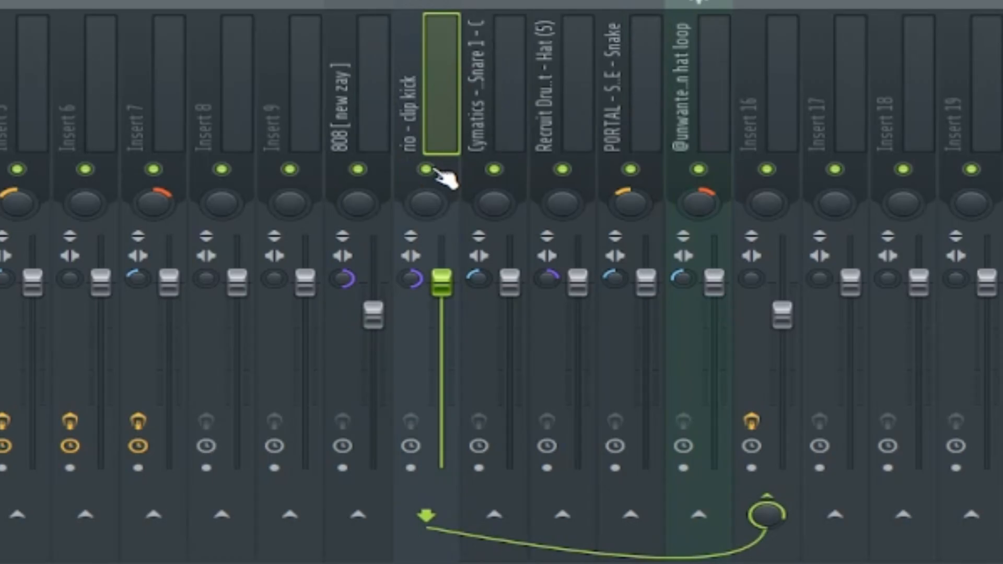
# Review the stereo separation of the 808, clip kick and Recruit hat mixer tracks
pyautogui.click(554, 141)
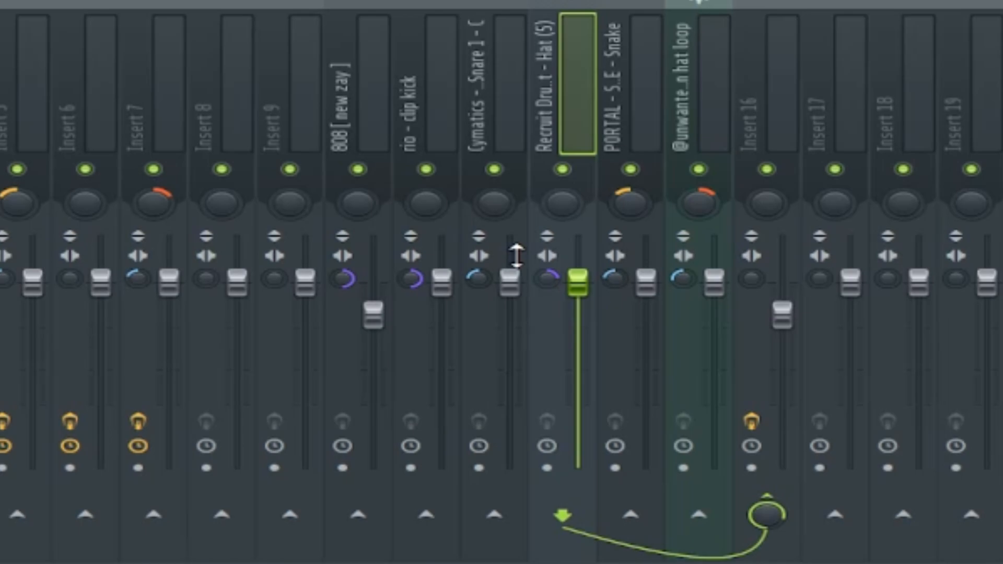
pyautogui.keyDown('ctrl'); pyautogui.click(385, 94); pyautogui.keyUp('ctrl')
pyautogui.keyDown('ctrl'); pyautogui.click(441, 102); pyautogui.keyUp('ctrl')
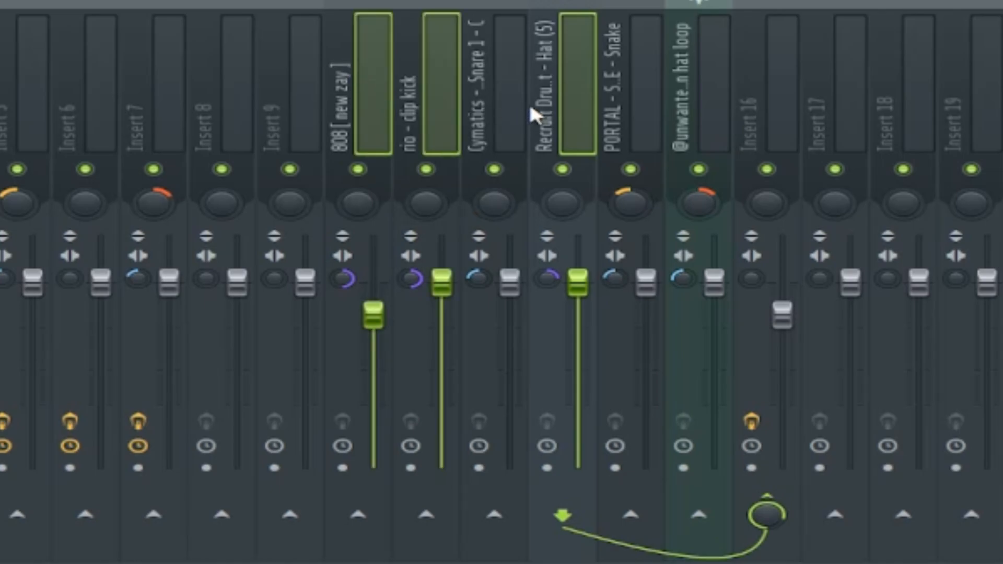
pyautogui.click(454, 104)
pyautogui.click(556, 94)
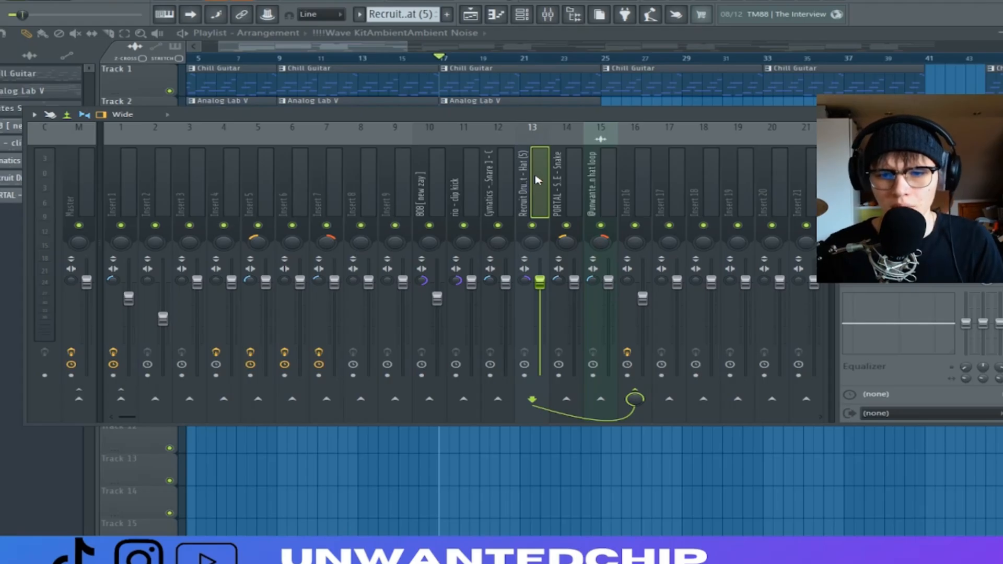
# Review the stereo separation of the Cymatics snare, PORTAL snare and open hat loop mixer tracks
pyautogui.click(496, 180)
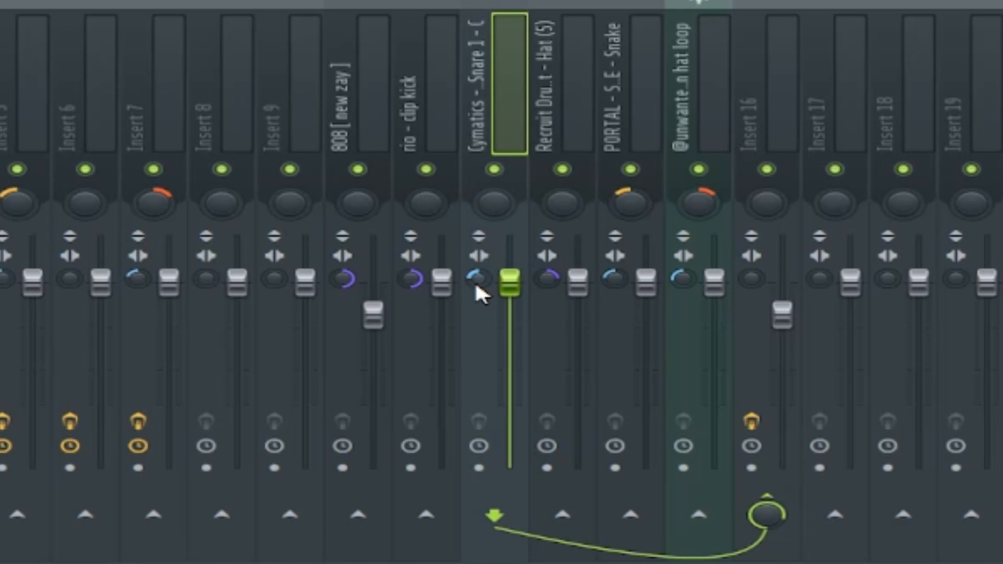
pyautogui.click(631, 39)
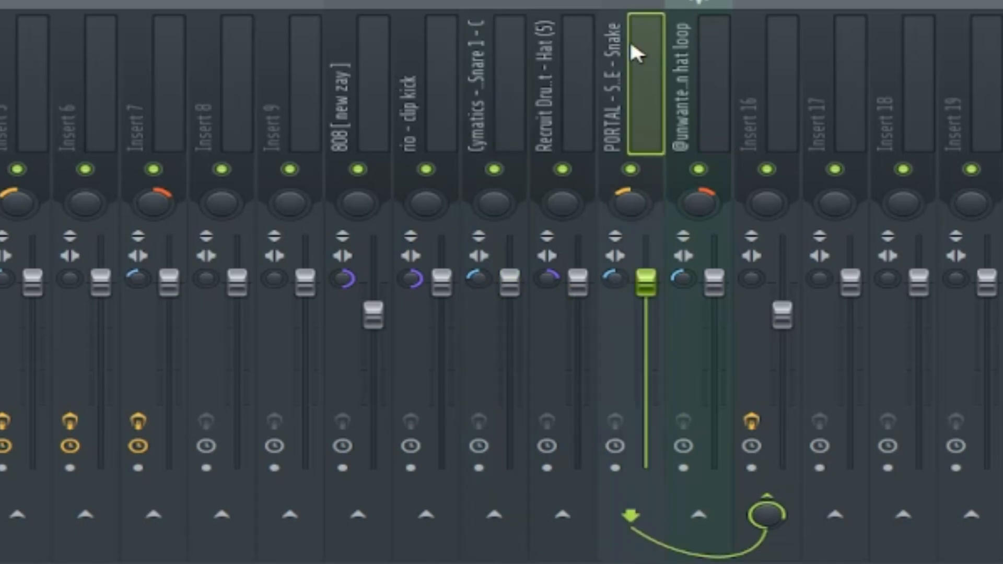
pyautogui.click(692, 97)
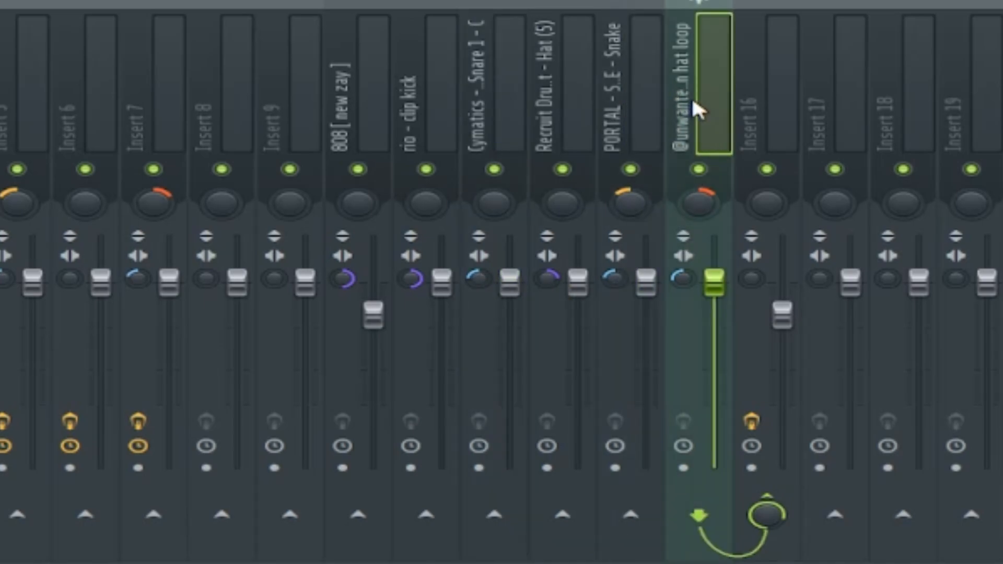
pyautogui.click(608, 111)
pyautogui.click(728, 73)
pyautogui.click(636, 88)
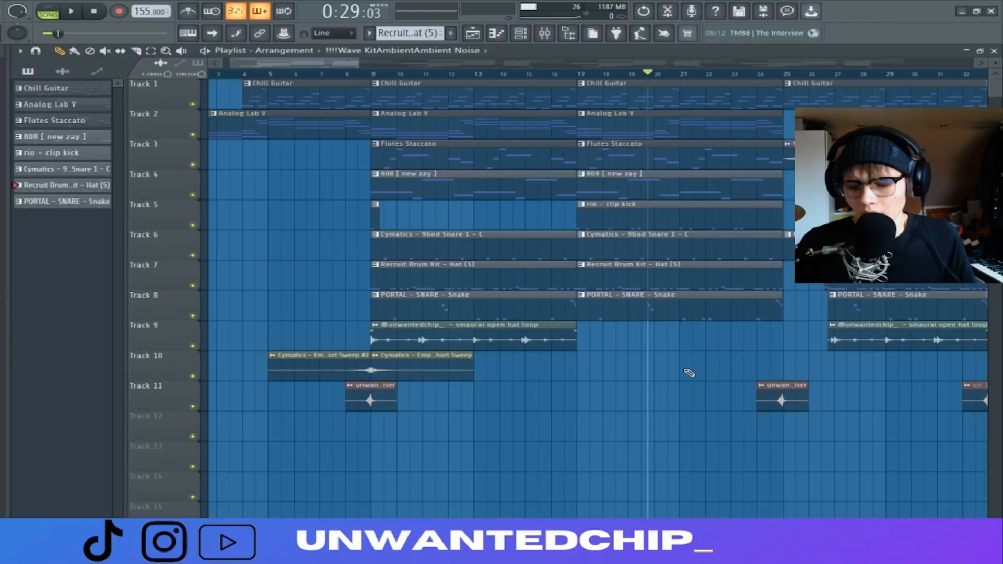
# Compare the panning of the PORTAL snare and open hat loop mixer tracks with the 808, kick and main snare
pyautogui.press('F11')
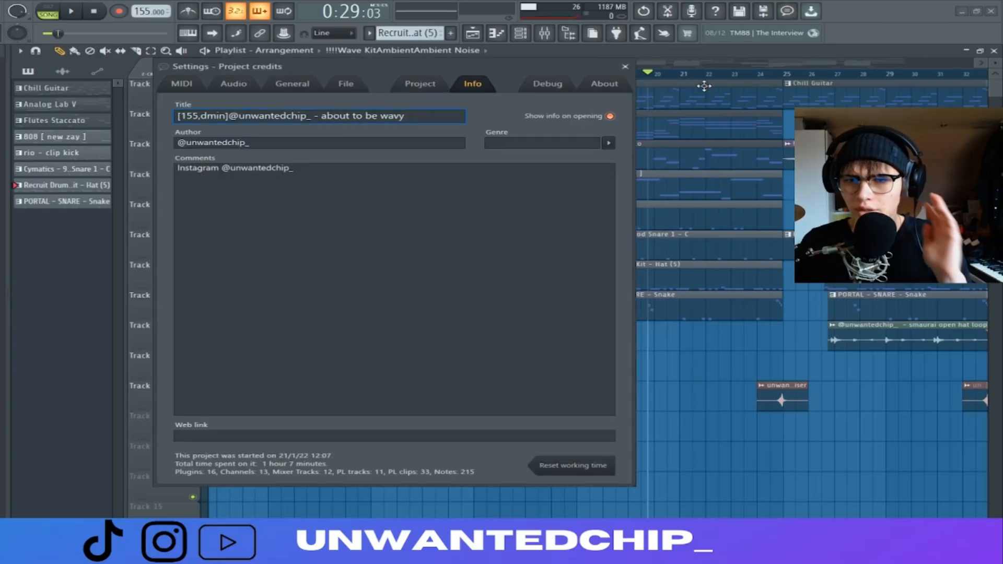
pyautogui.click(625, 67)
pyautogui.press('F9')
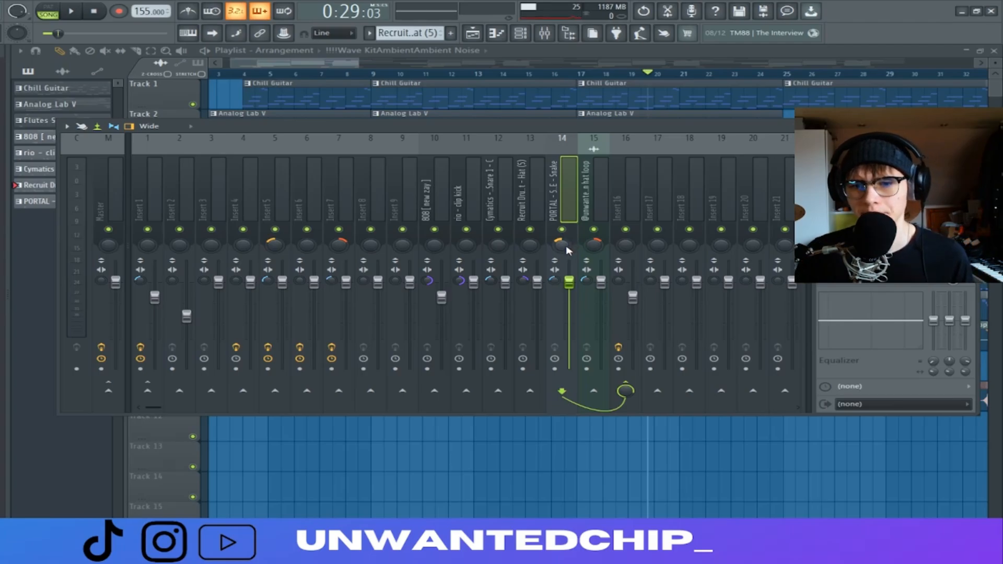
pyautogui.click(603, 214)
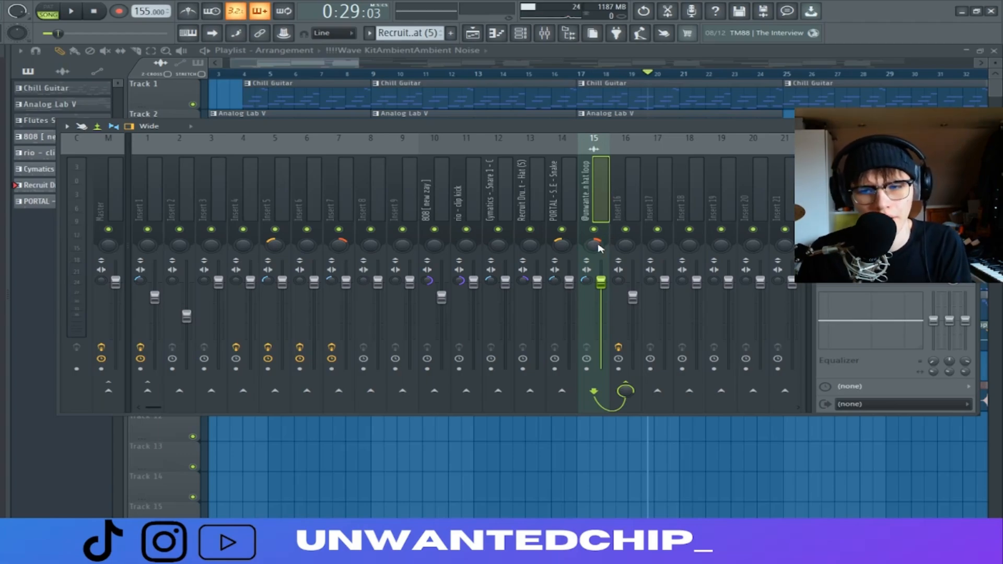
pyautogui.click(563, 208)
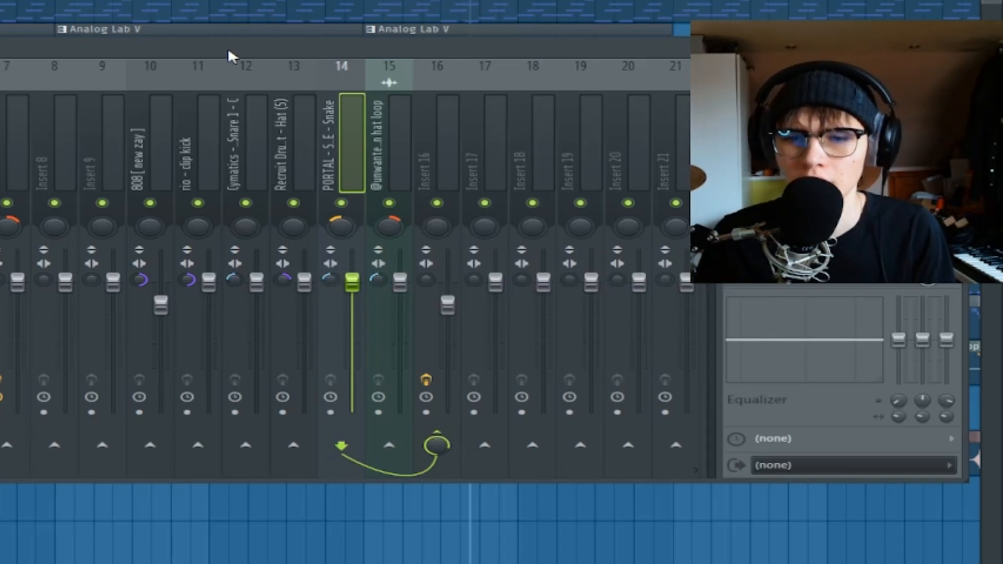
pyautogui.click(193, 141)
pyautogui.keyDown('ctrl'); pyautogui.click(150, 145); pyautogui.keyUp('ctrl')
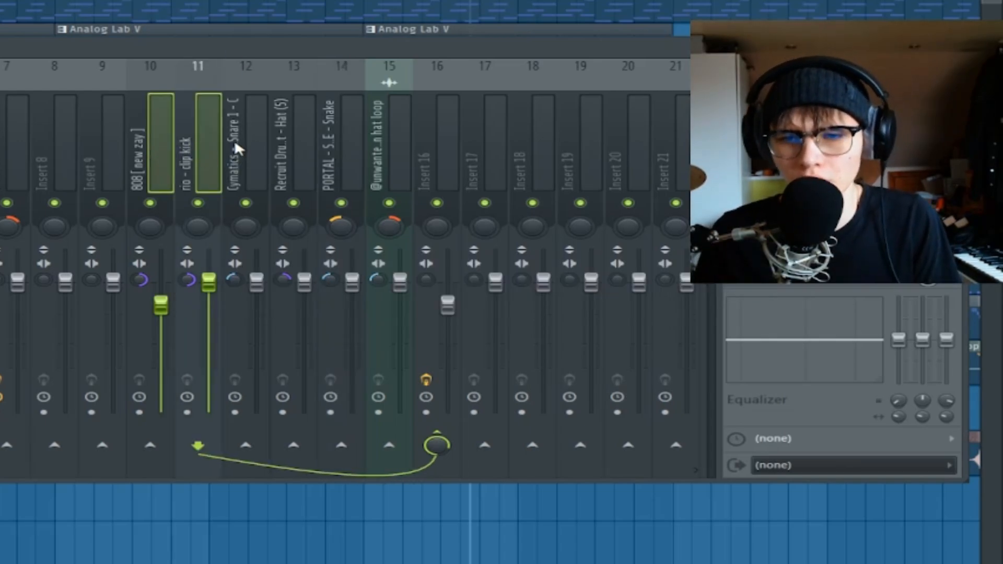
pyautogui.click(250, 158)
pyautogui.click(348, 168)
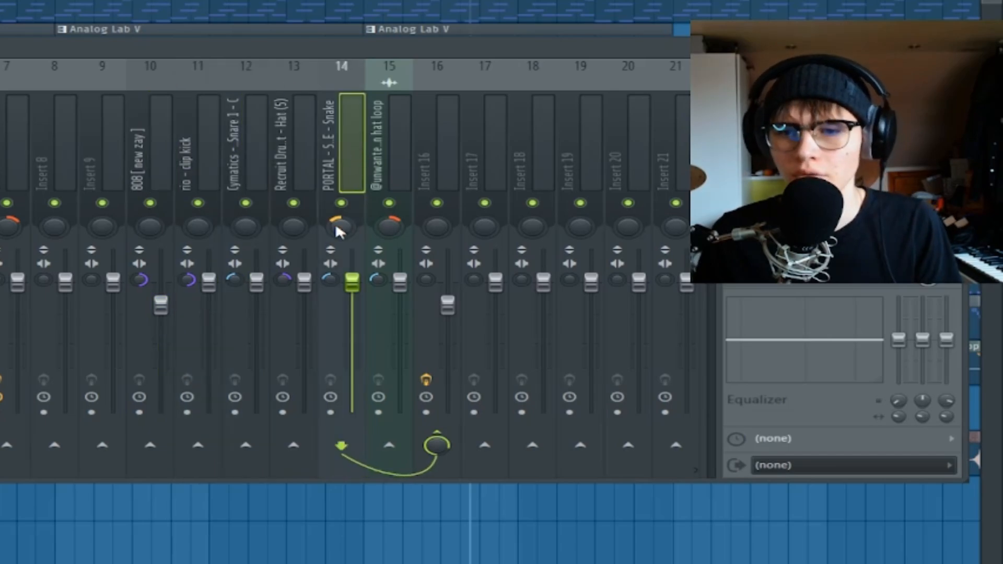
pyautogui.click(384, 176)
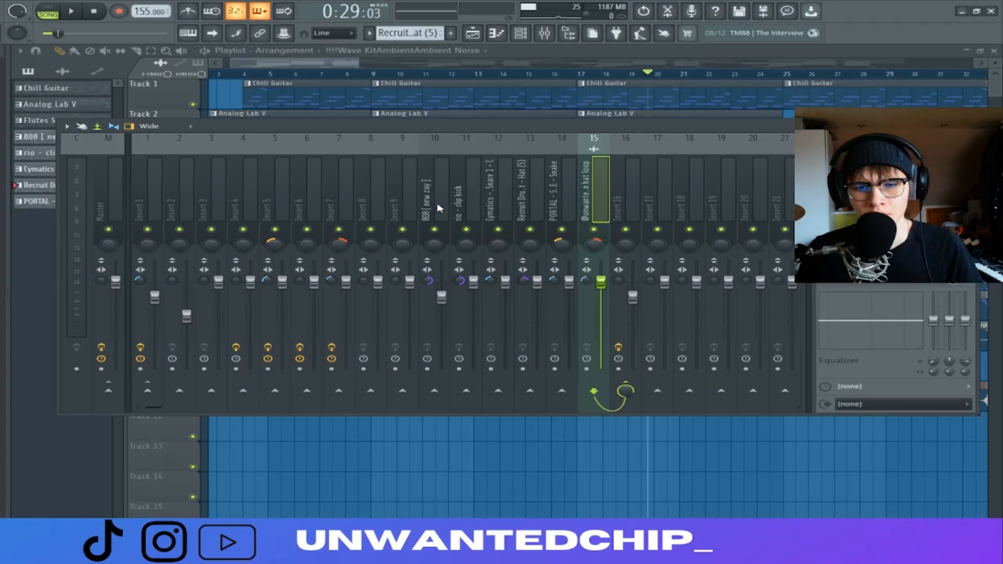
pyautogui.click(328, 165)
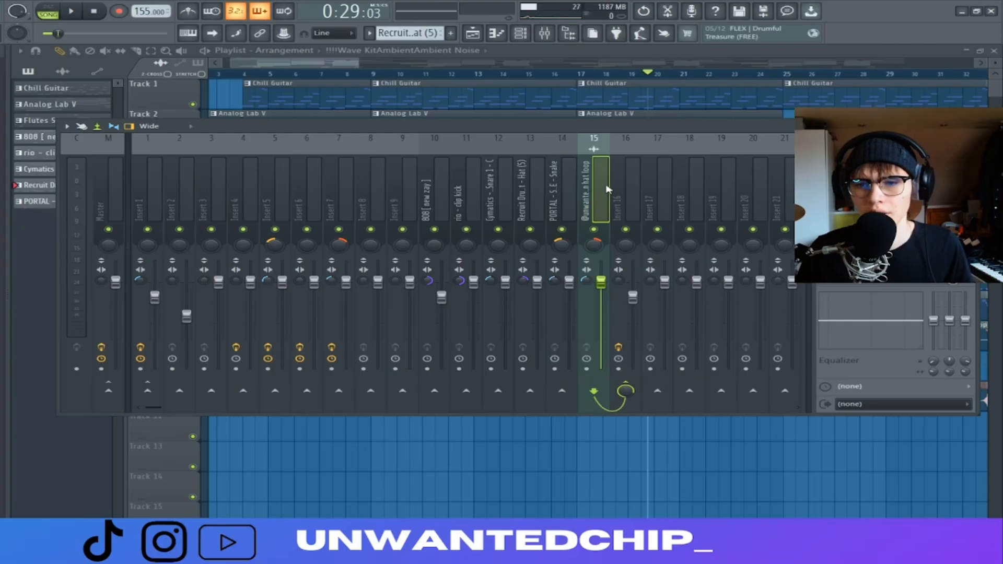
# Inspect the first effect on the Insert 16 drum bus and play the isolated drums from bar 17
pyautogui.click(610, 204)
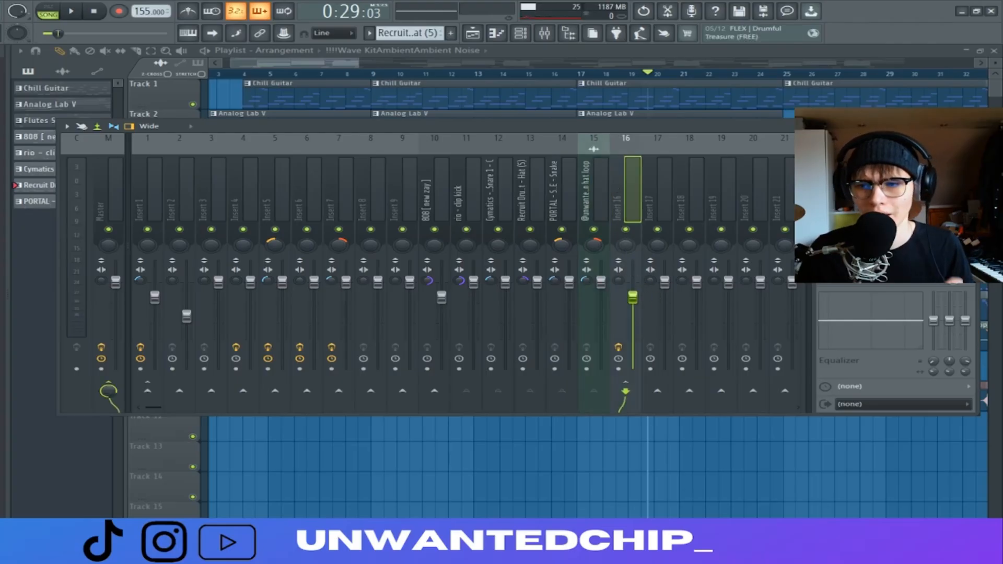
pyautogui.click(883, 160)
pyautogui.moveTo(405, 110); pyautogui.dragTo(472, 120)
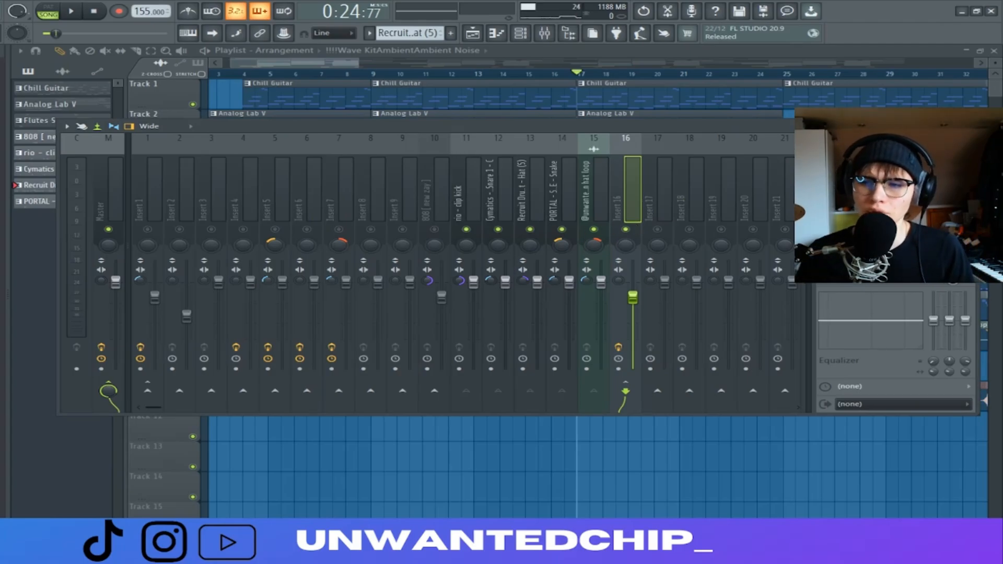
pyautogui.press('space')
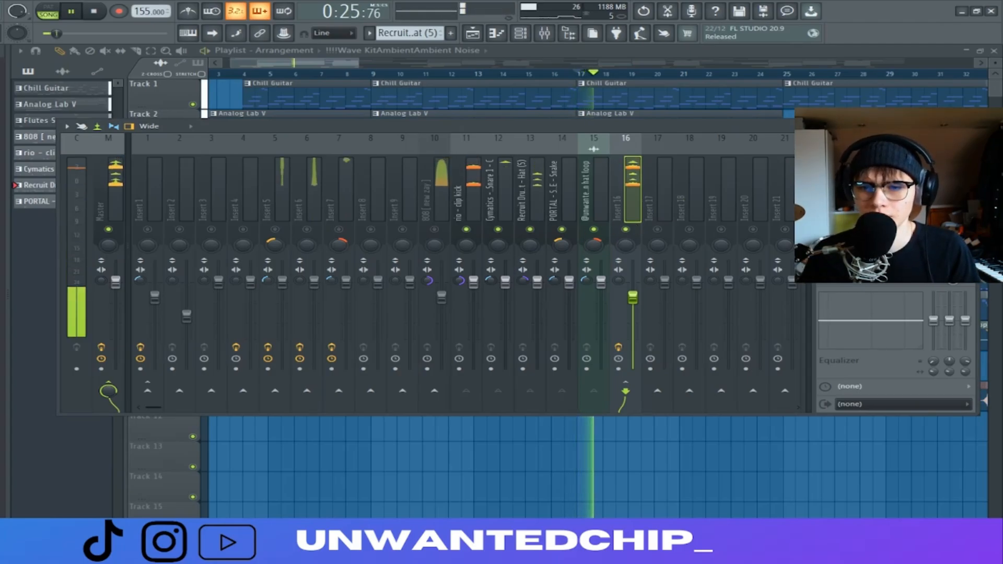
pyautogui.press('space')
pyautogui.press('F9')
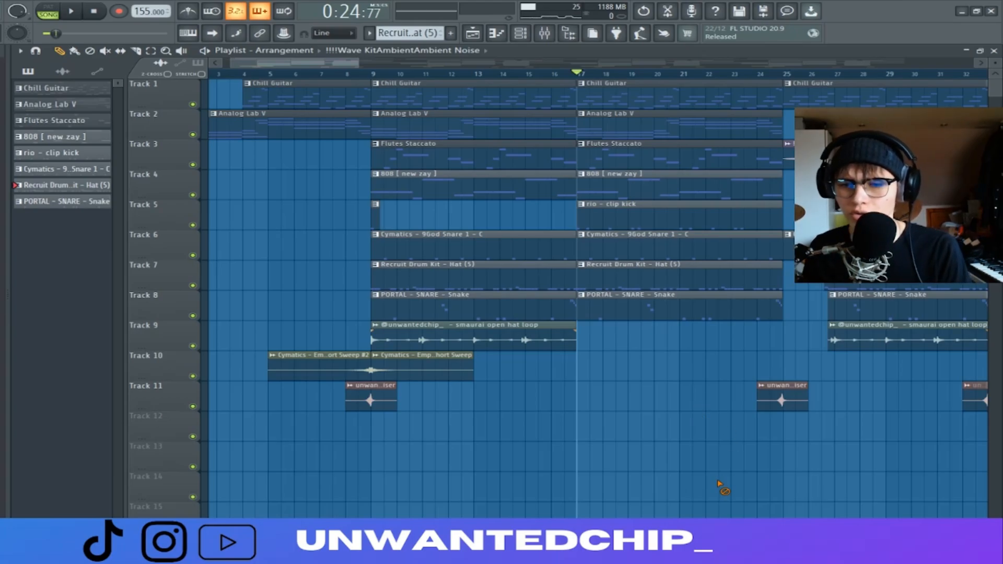
# Inspect the first effect on the Insert 1 mixer track
pyautogui.press('F9')
pyautogui.click(148, 197)
pyautogui.click(882, 161)
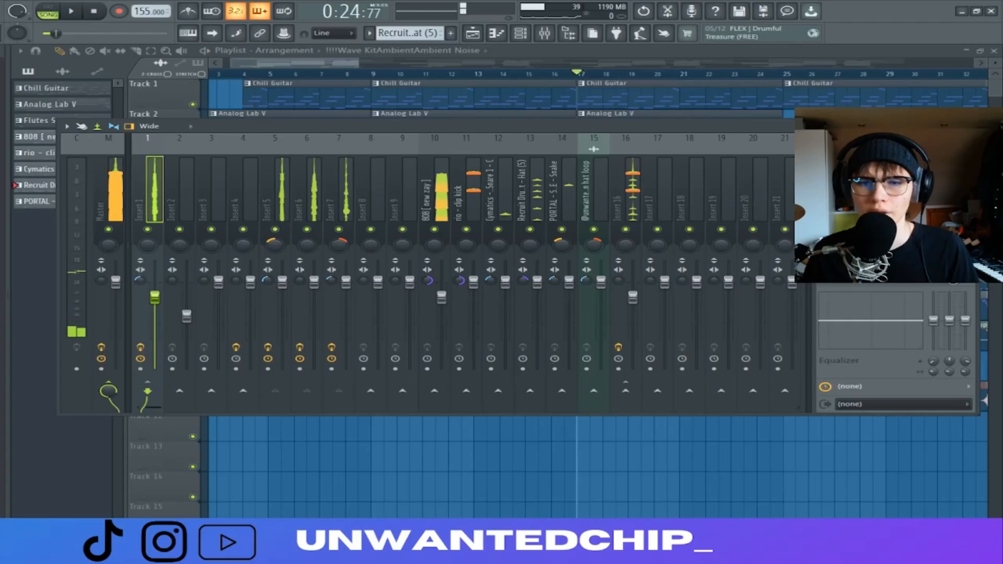
pyautogui.press('F9')
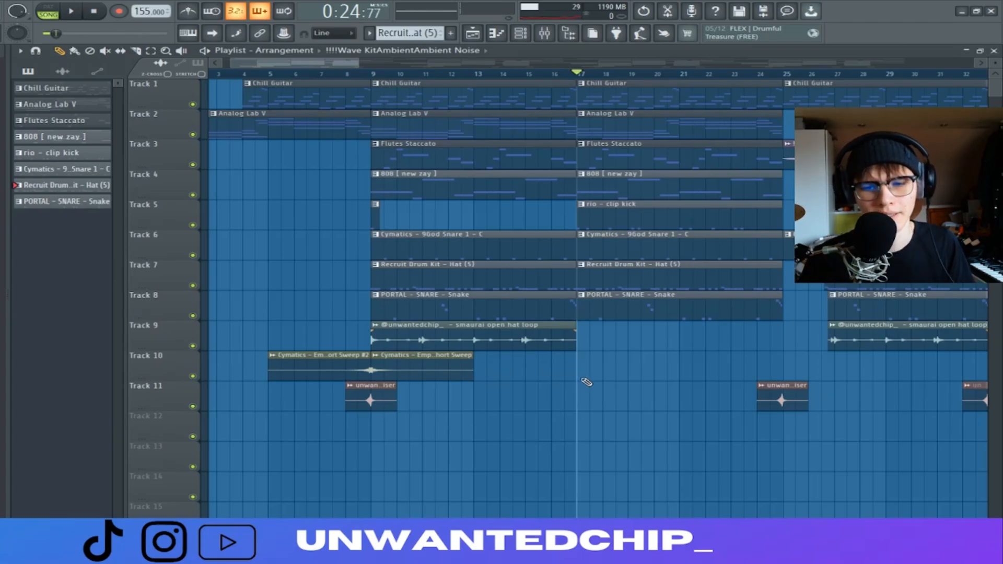
# Review the Fruity soft clipper settings on the Master mixer track
pyautogui.scroll(-3, 468, 455)
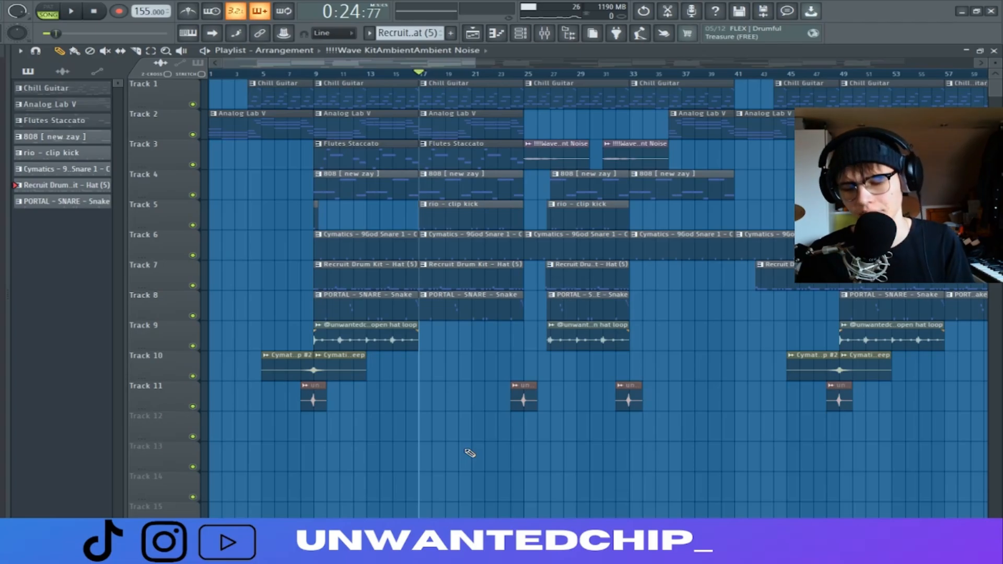
pyautogui.press('F9')
pyautogui.click(116, 162)
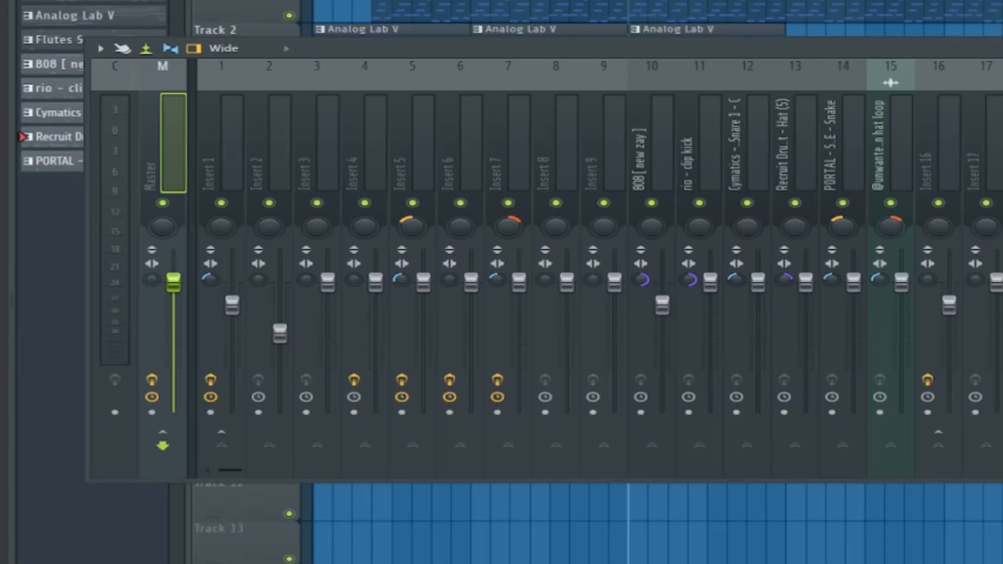
pyautogui.click(999, 141)
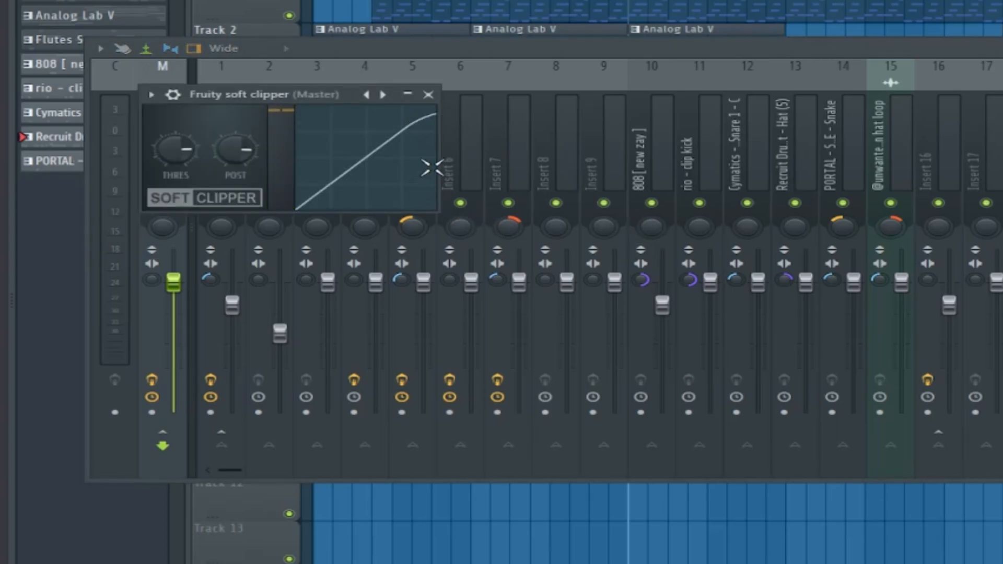
pyautogui.click(428, 94)
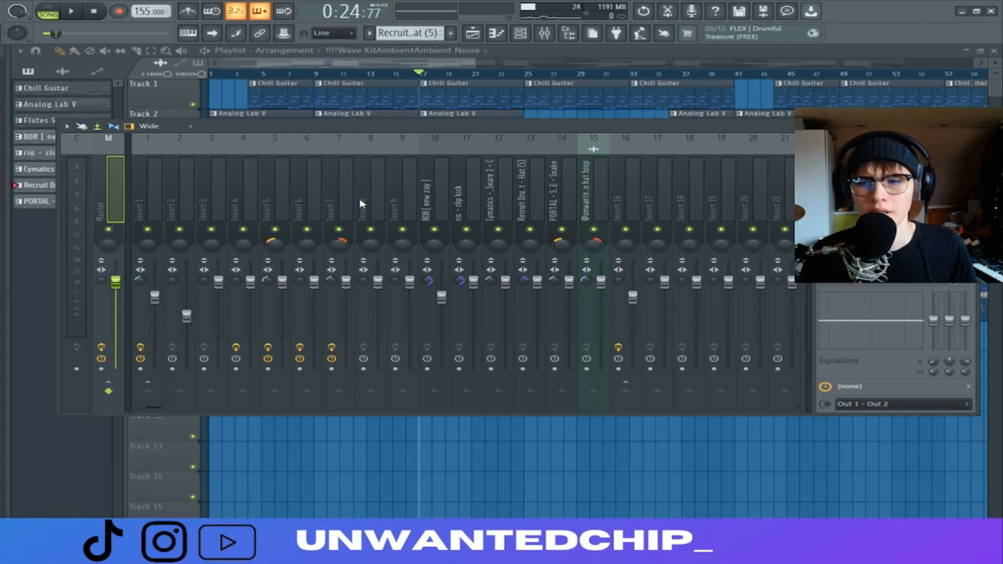
# Examine the Fruity Limiter on the Master track alongside the Fruity soft clipper
pyautogui.click(882, 156)
pyautogui.moveTo(436, 344); pyautogui.dragTo(353, 240)
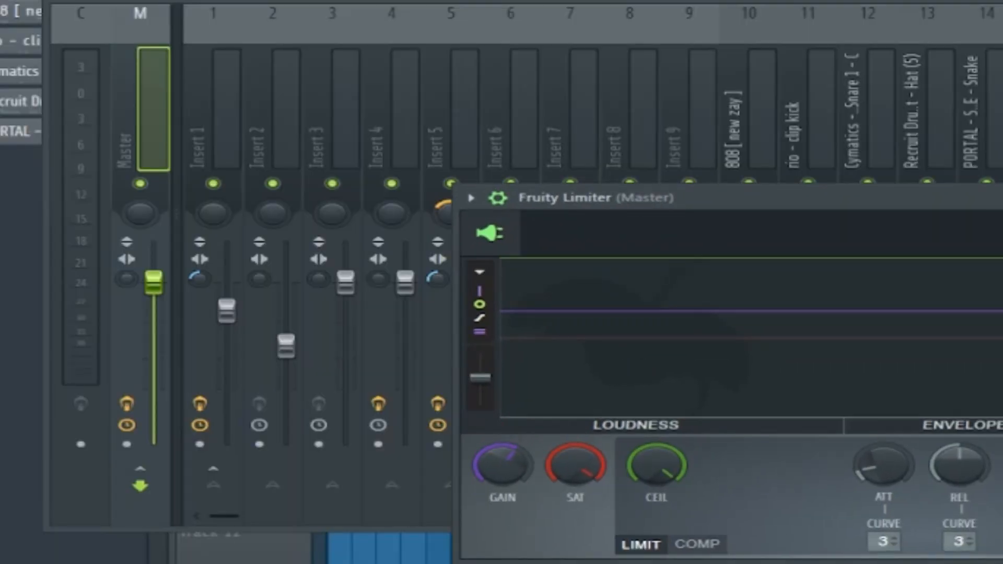
pyautogui.click(1000, 198)
pyautogui.click(1000, 308)
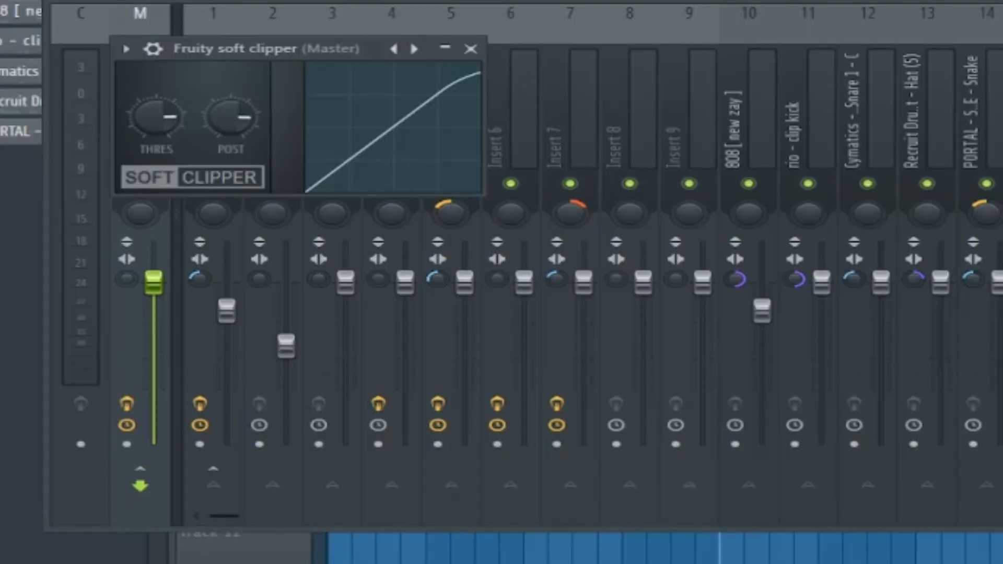
pyautogui.click(470, 49)
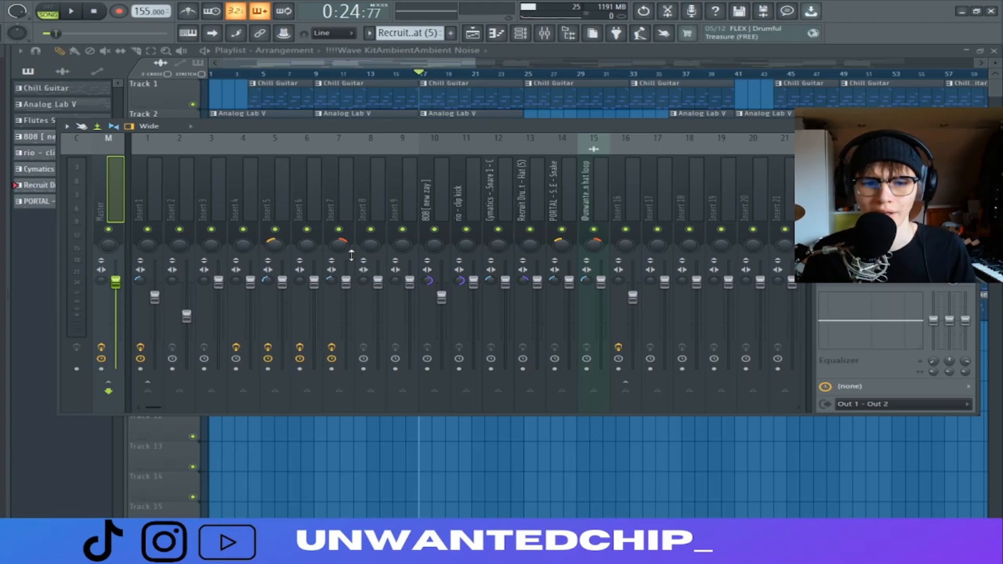
# Play the arrangement from bar 9 and monitor the Master level in the mixer
pyautogui.click(315, 74)
pyautogui.press('space')
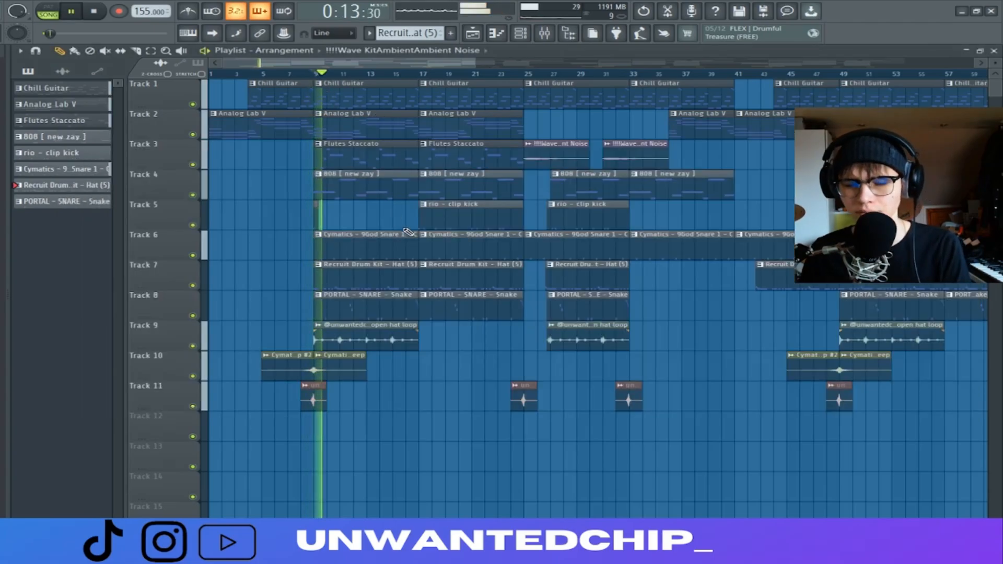
pyautogui.press('F9')
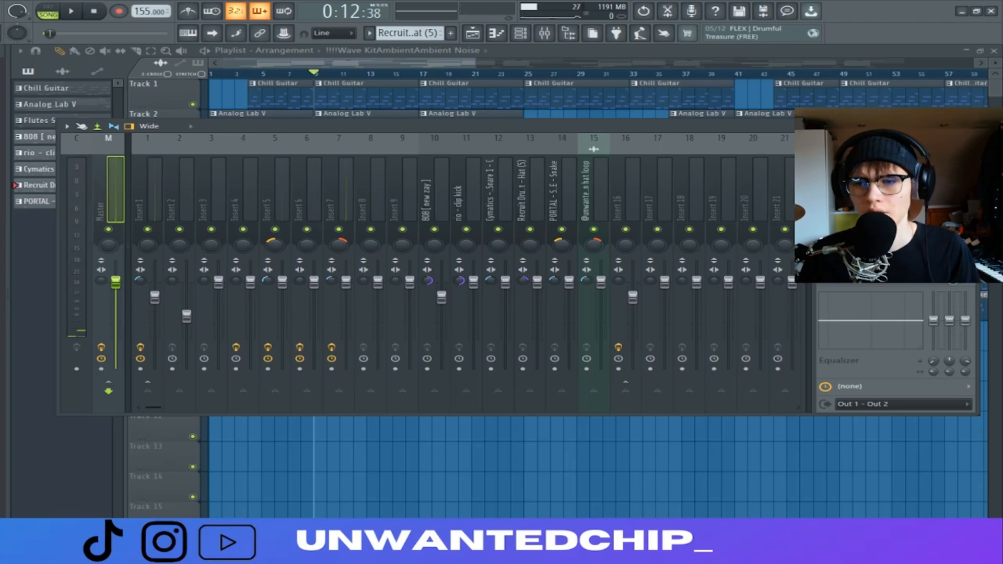
pyautogui.press('space')
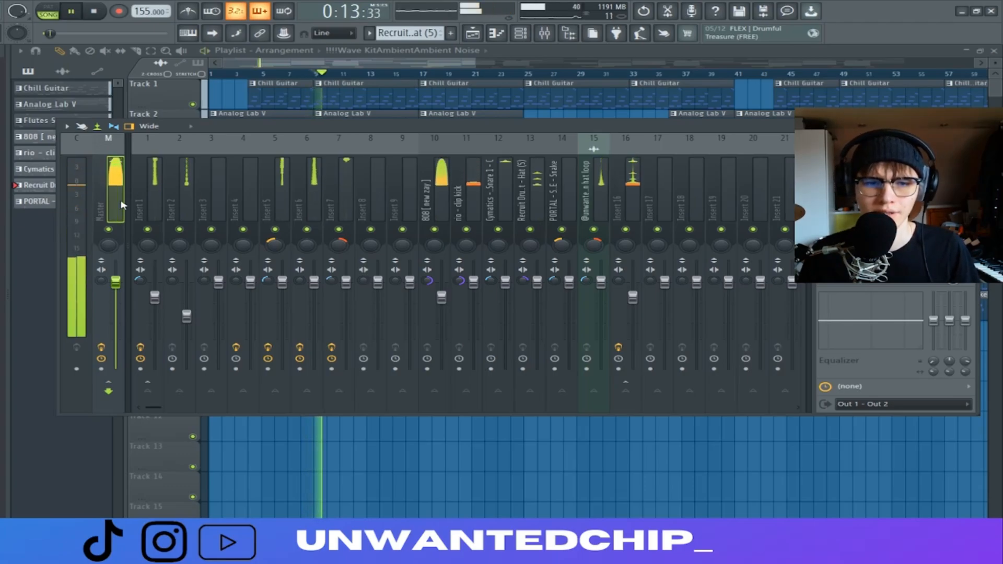